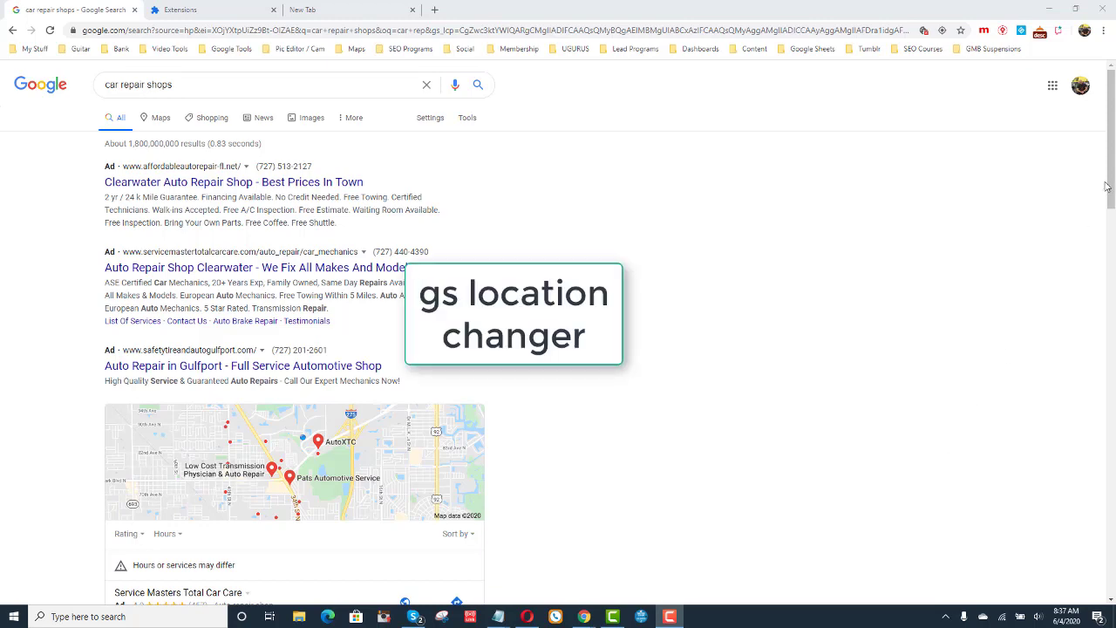
Show Chrome's Extensions page filtered to 'gs location changer', version 1.5, enabled.
drag(1112, 186, 1096, 296)
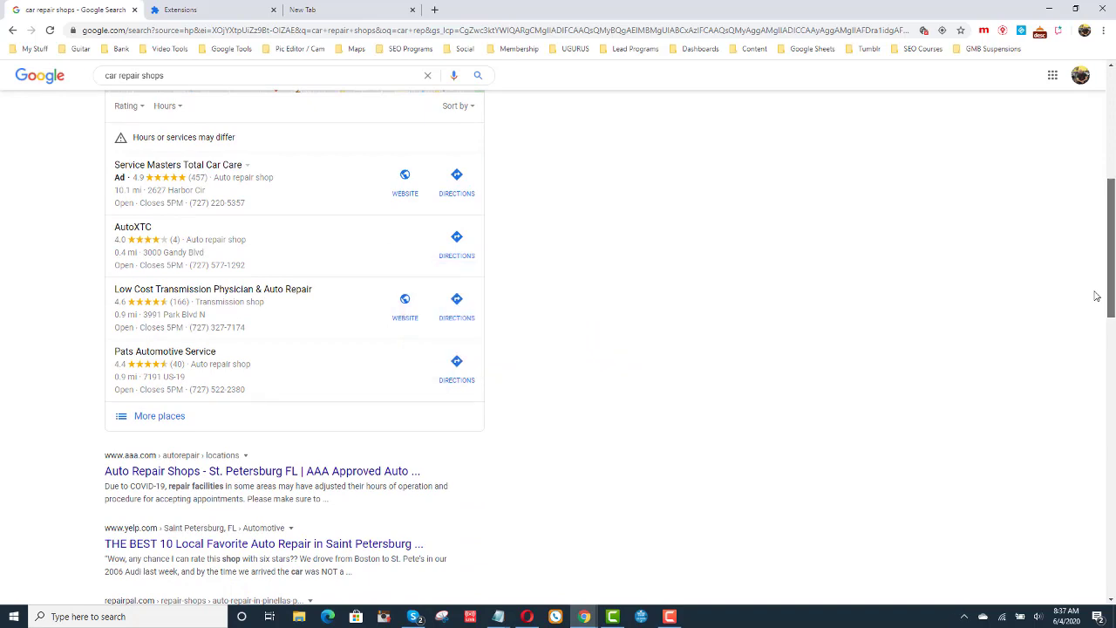
drag(1096, 297, 1091, 202)
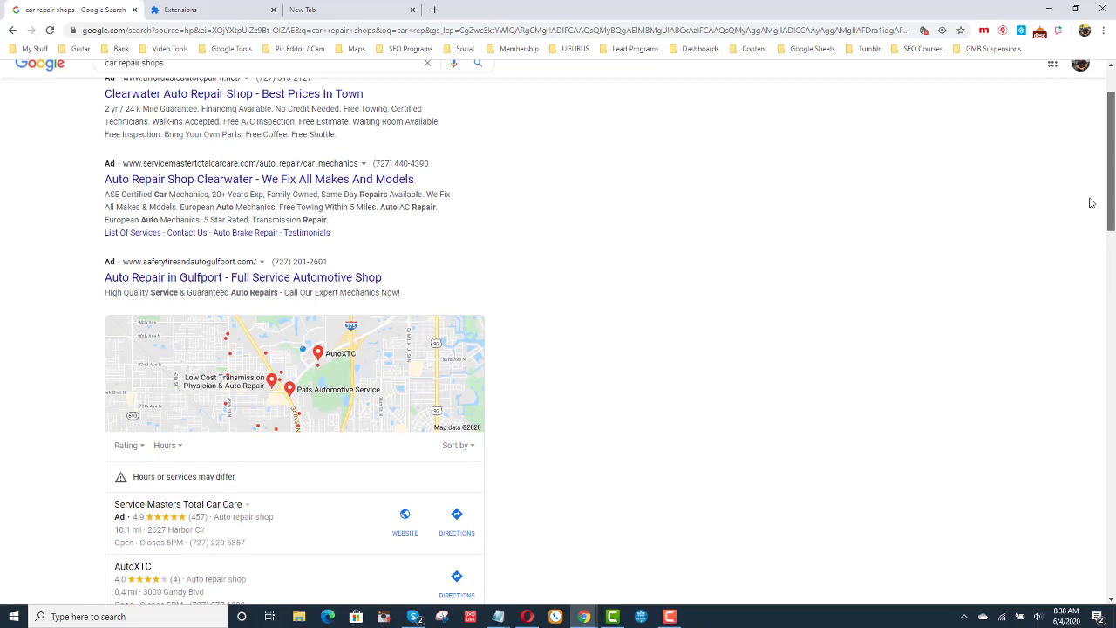
scroll(1091, 202, up, 2)
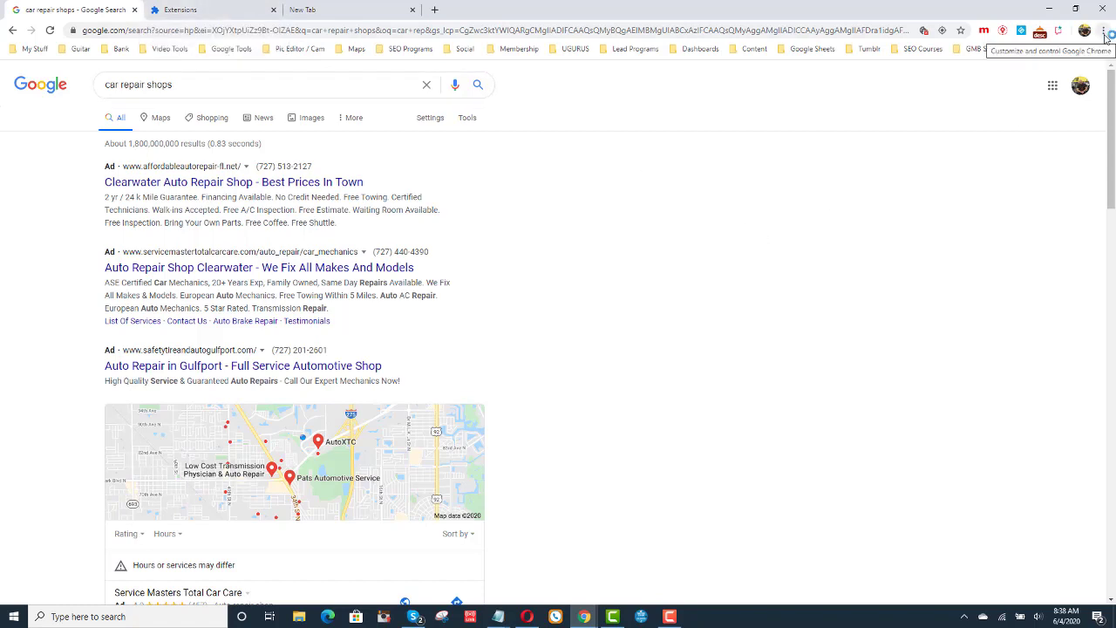
click(1105, 35)
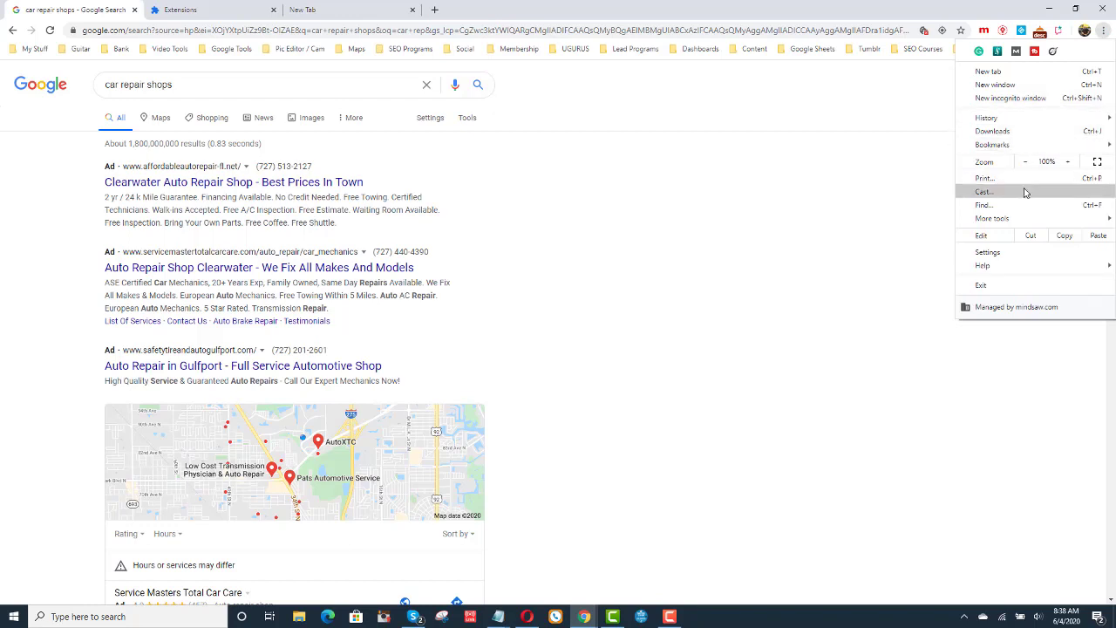
mouse_move(993, 218)
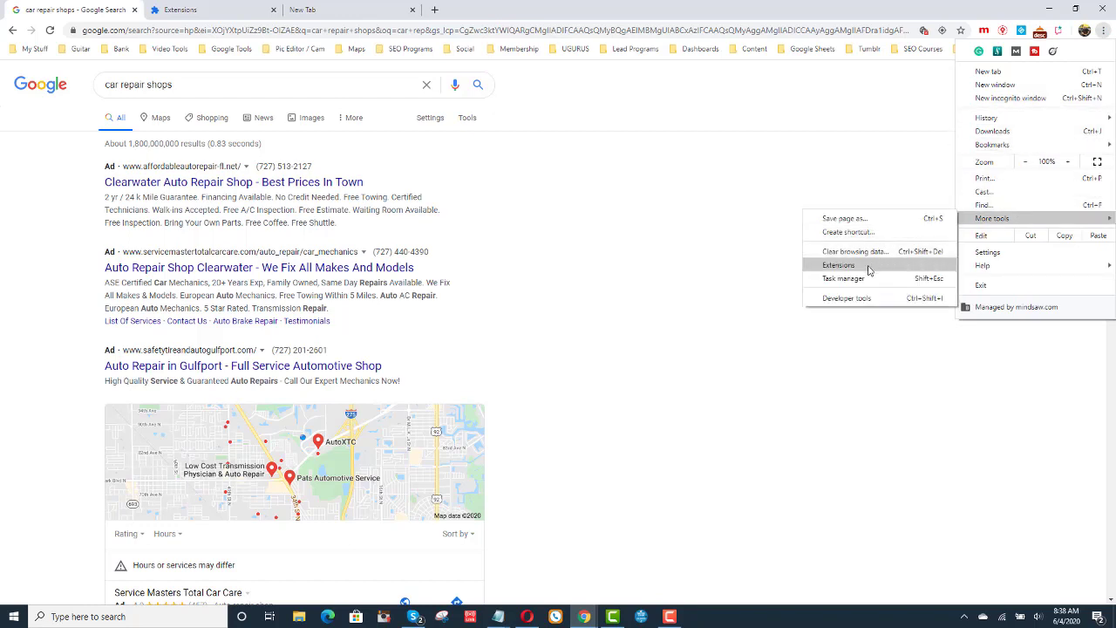
click(839, 265)
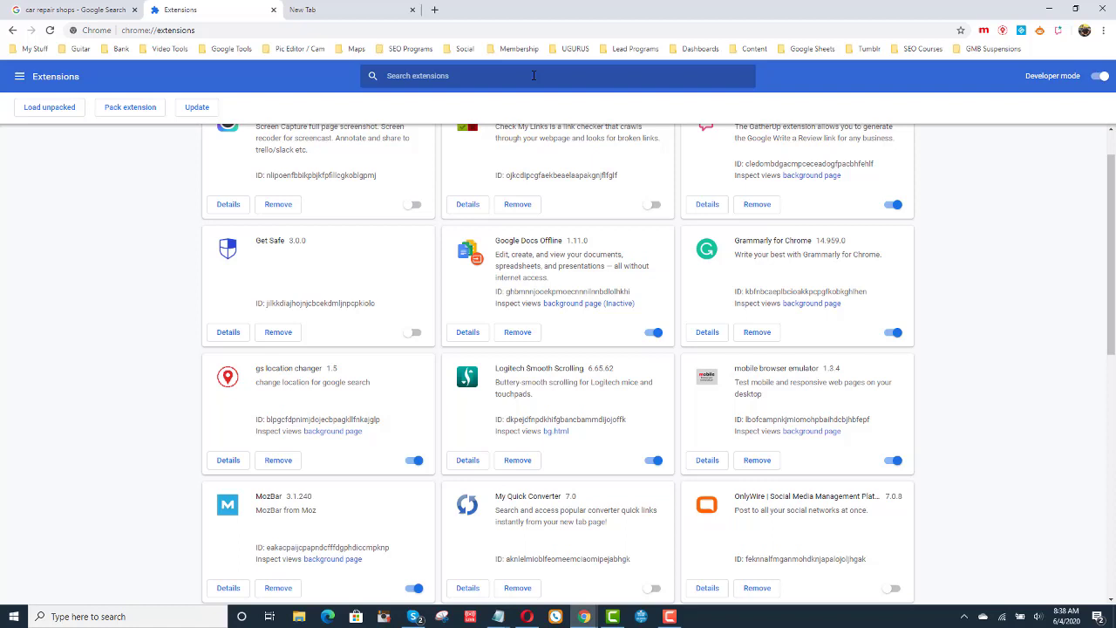
text(gs )
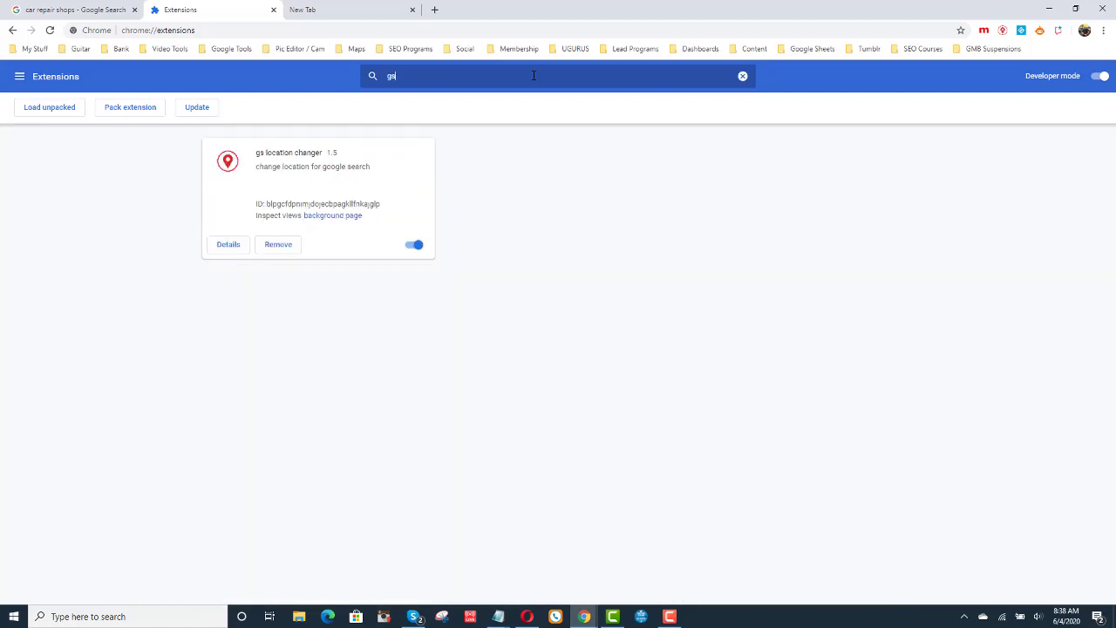
text(lo)
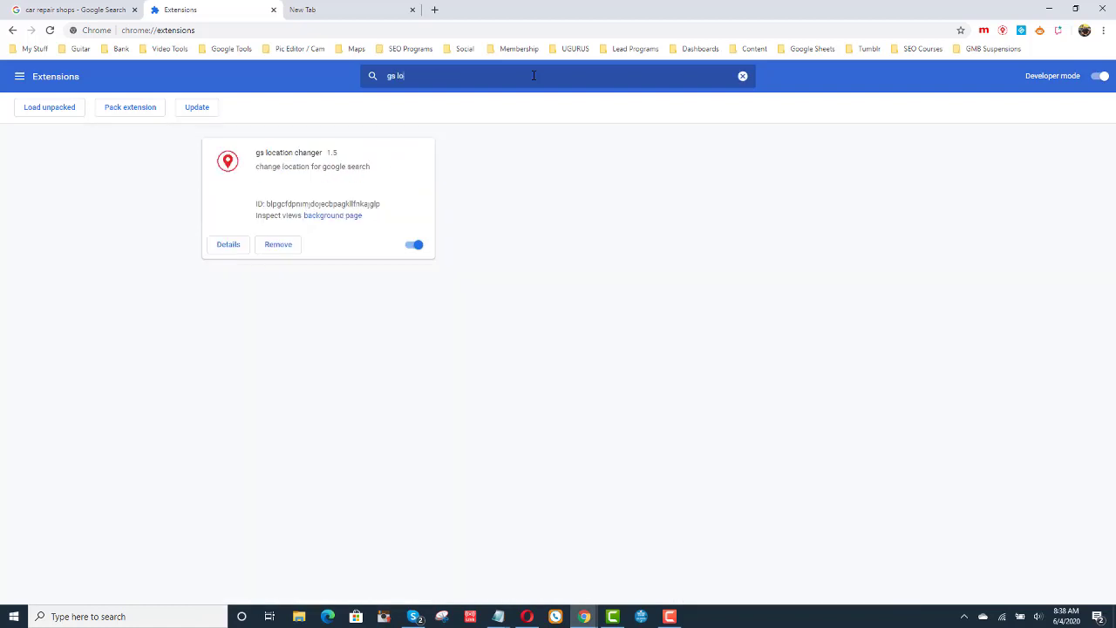
text(cat)
text(ion c)
text(ha)
text(nger)
On the New Tab, set GS Location Changer to 'United States - English' with Houston, TX coordinates.
click(357, 14)
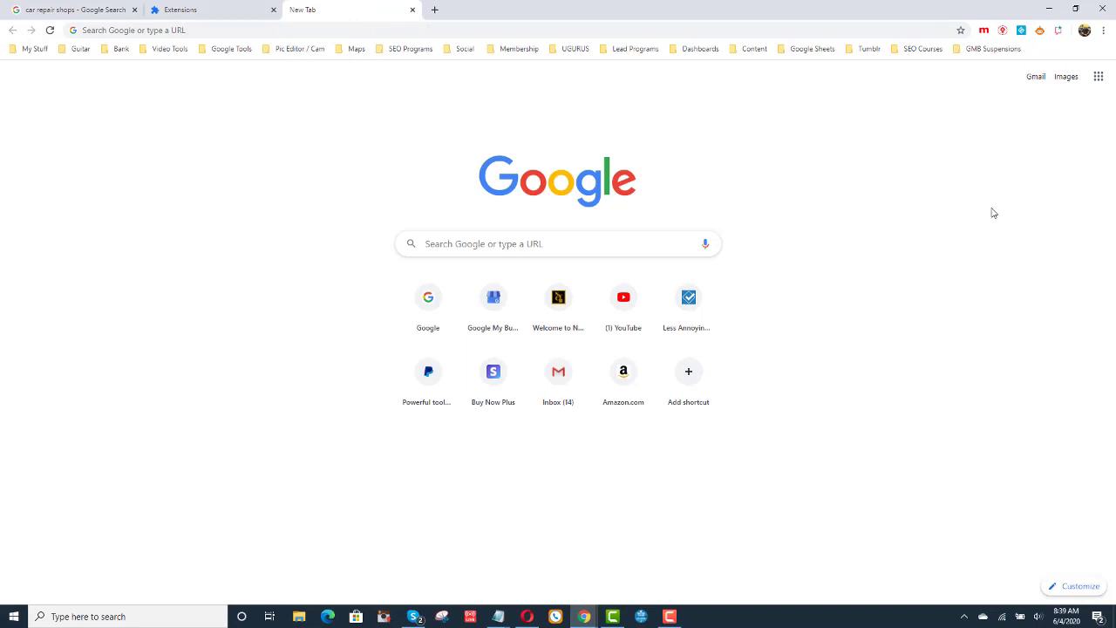
click(1003, 30)
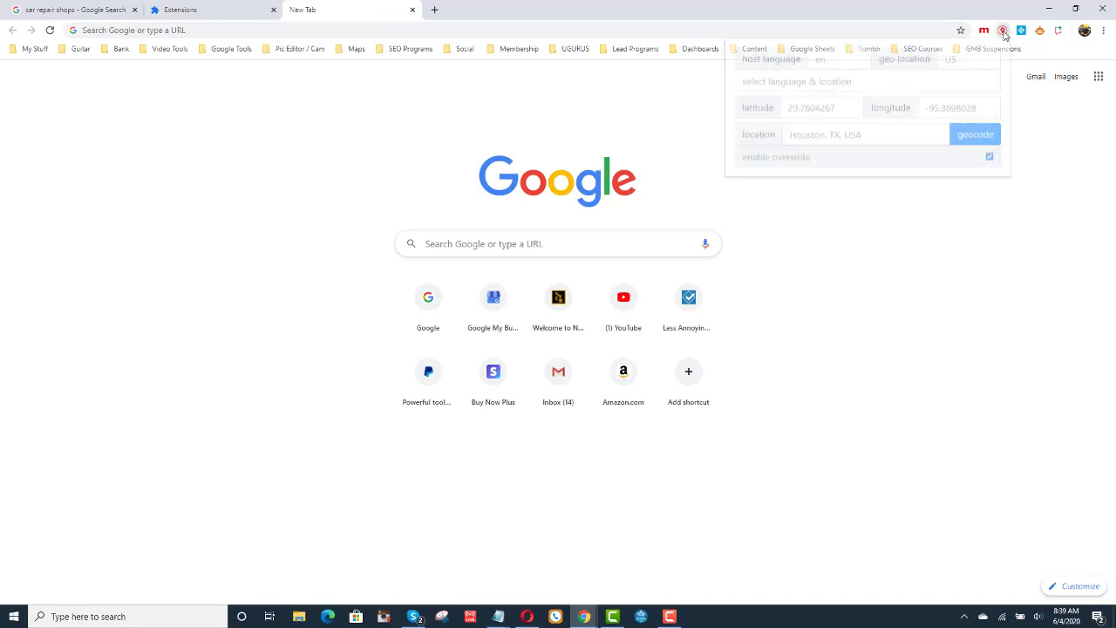
click(902, 82)
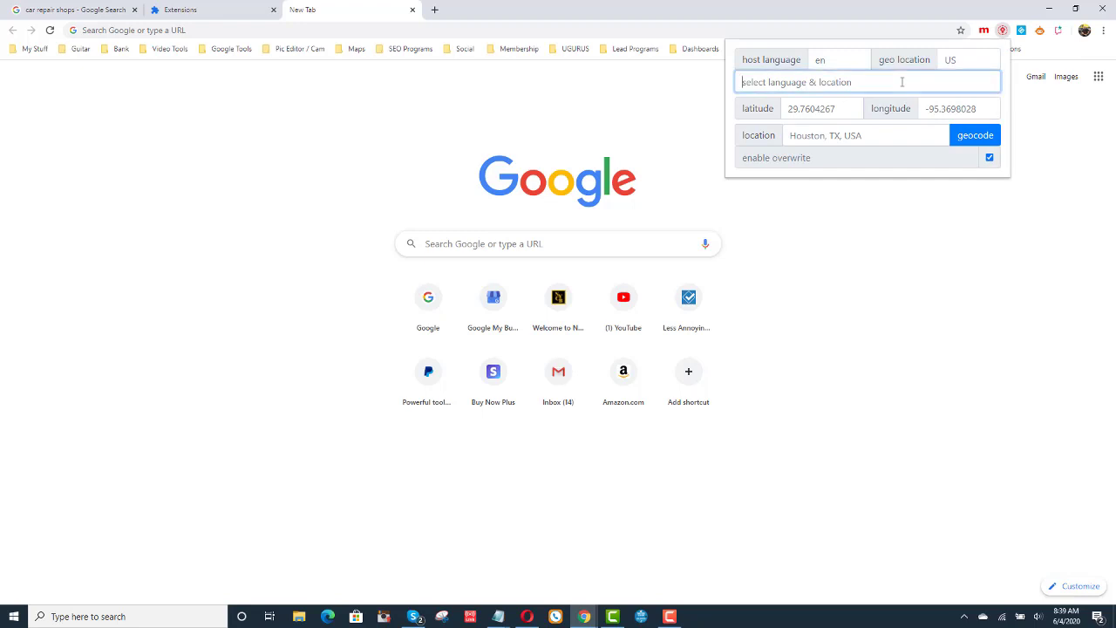
text(eng)
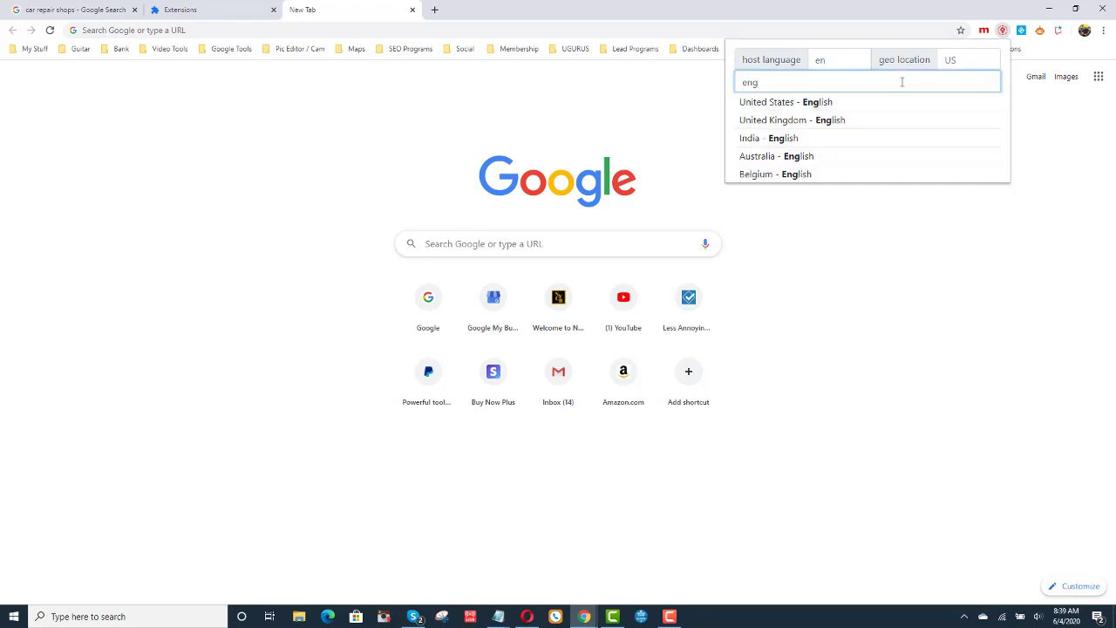
text(l)
click(826, 103)
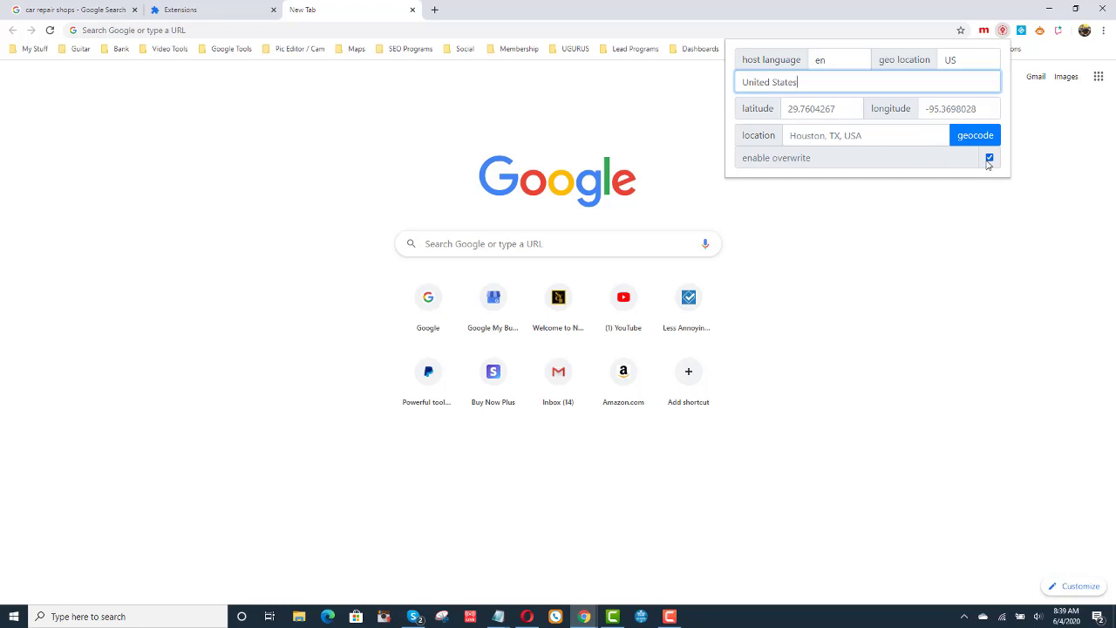
click(968, 243)
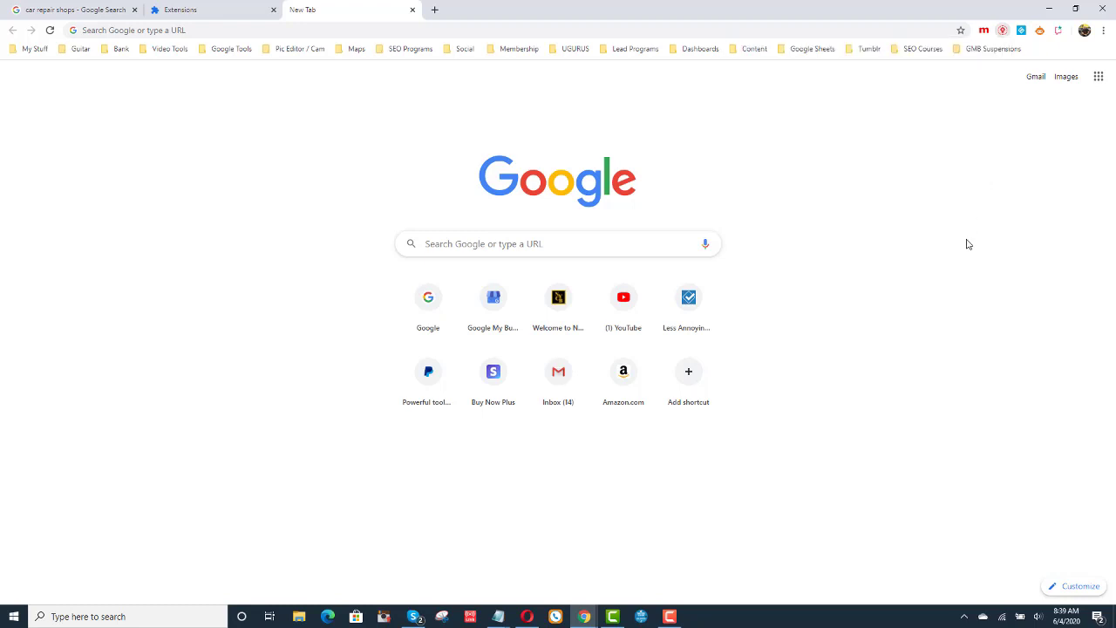
Search Google for 'car repair shops' and scroll down to the Houston map pack.
click(587, 239)
text(ca)
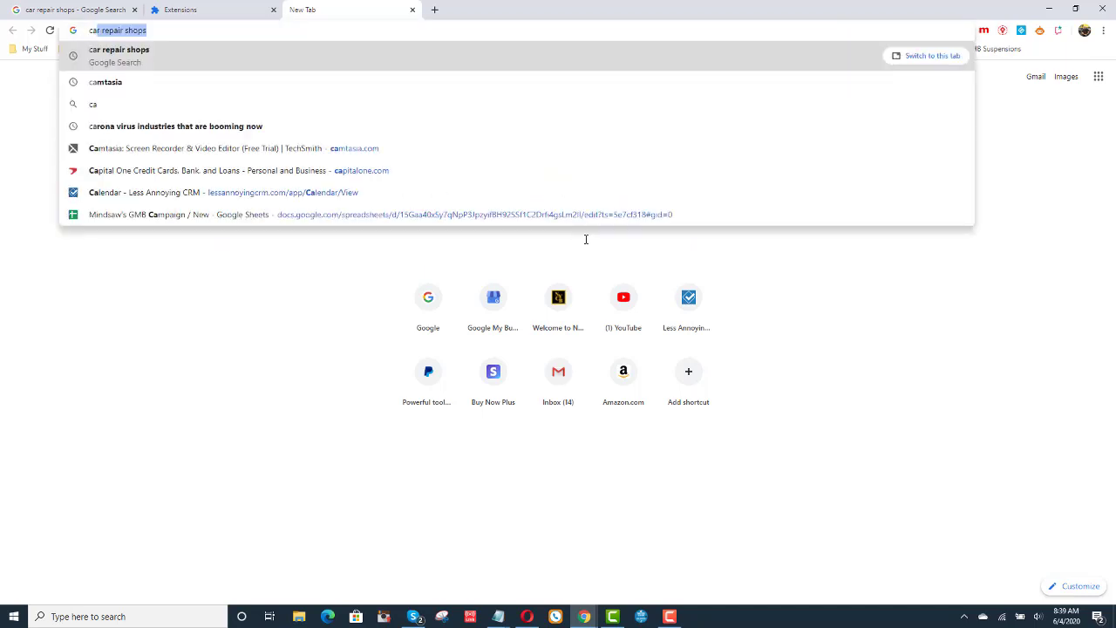
text(r rep)
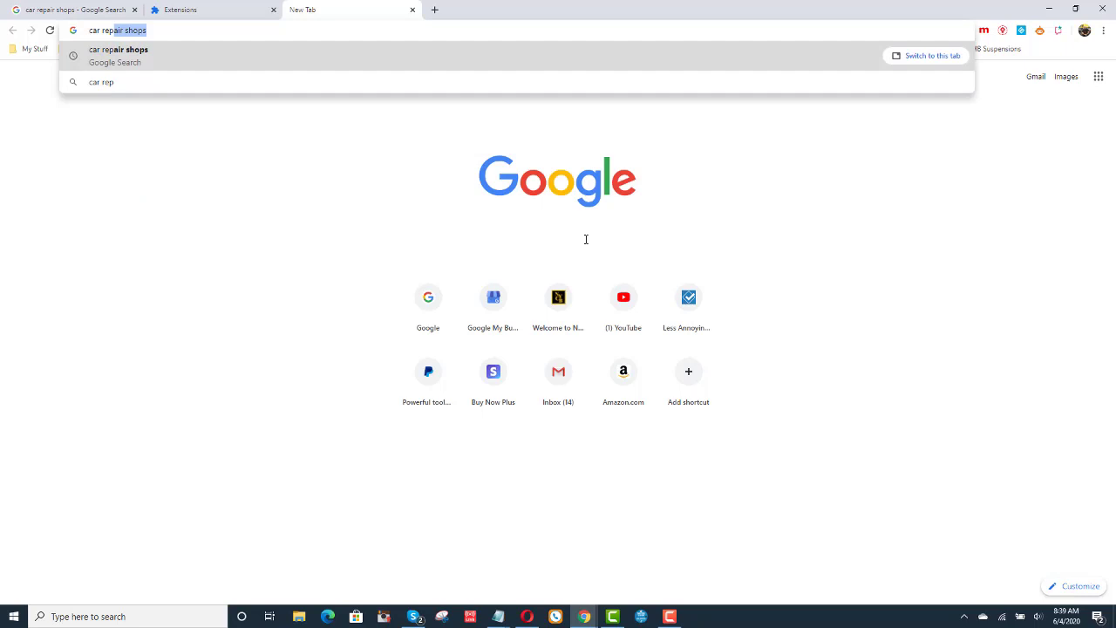
text(air)
key(Return)
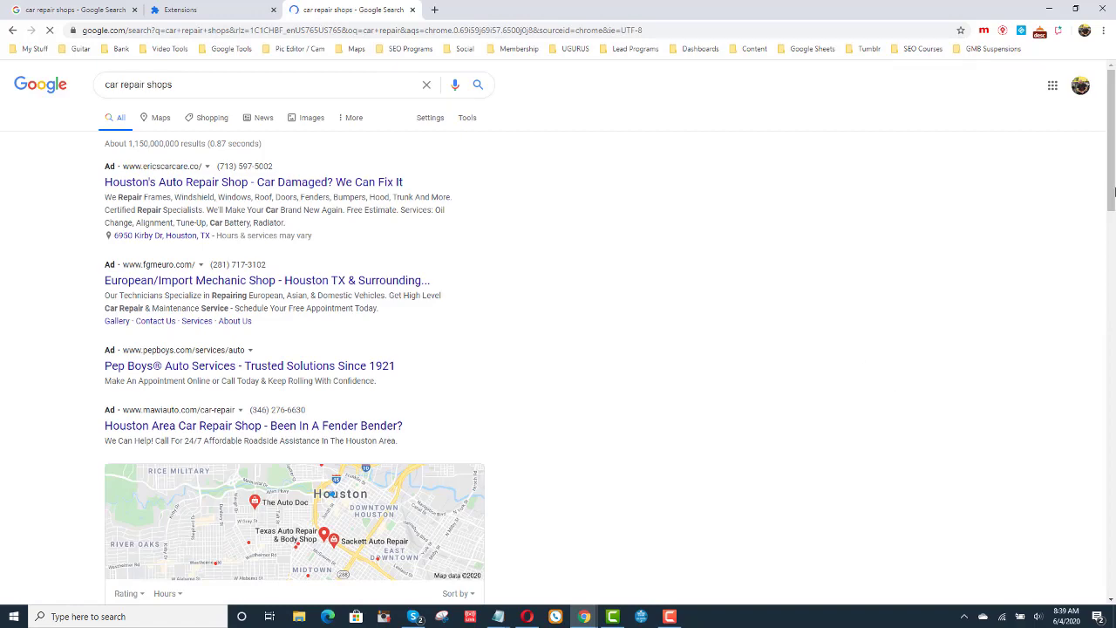
drag(1114, 191, 1113, 285)
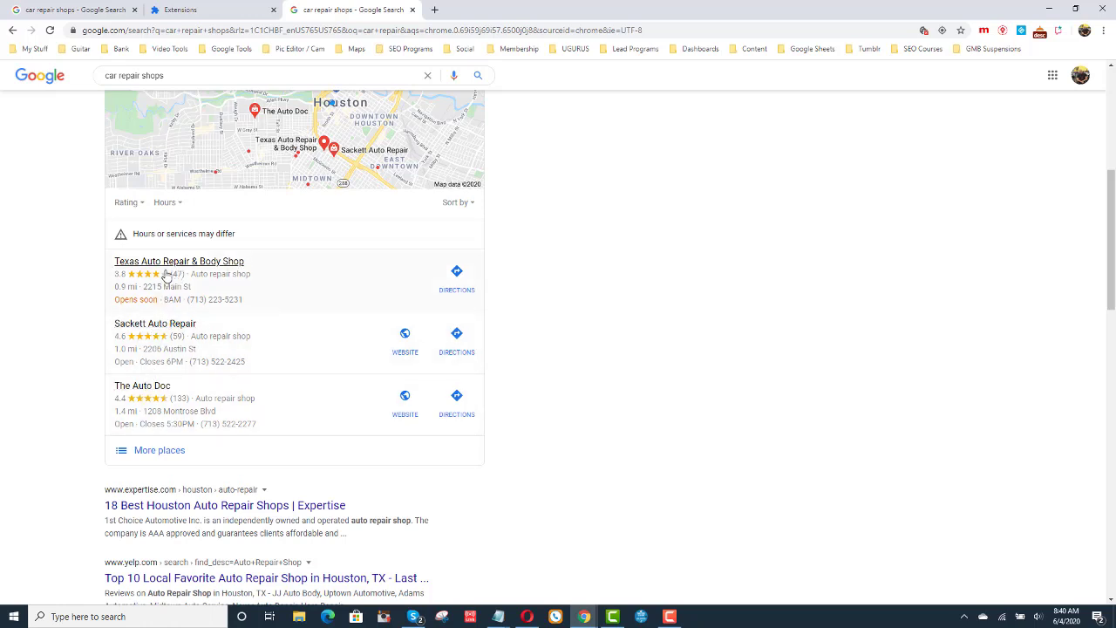
Expand 'More places' and scroll the listings down to the 77002, Houston, TX location.
click(177, 451)
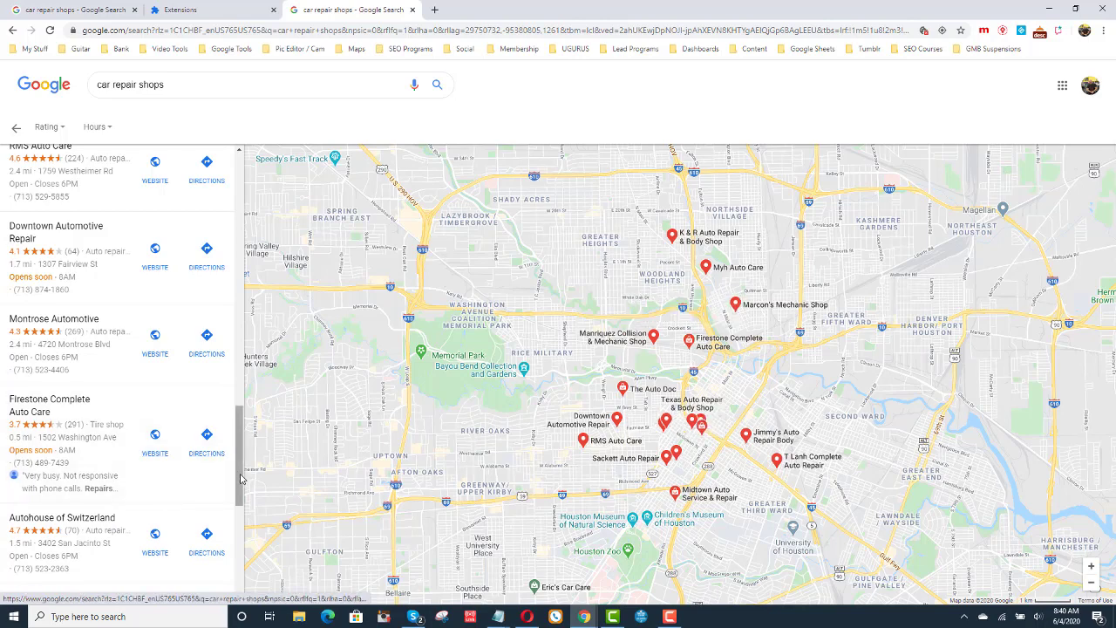
drag(241, 486, 227, 570)
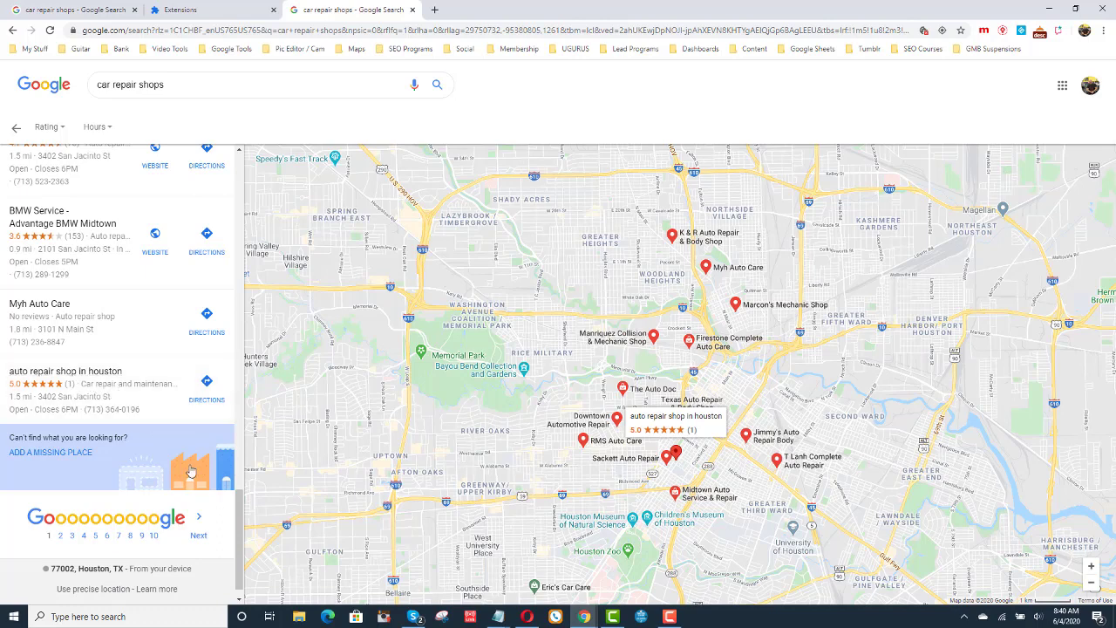
drag(240, 513, 240, 520)
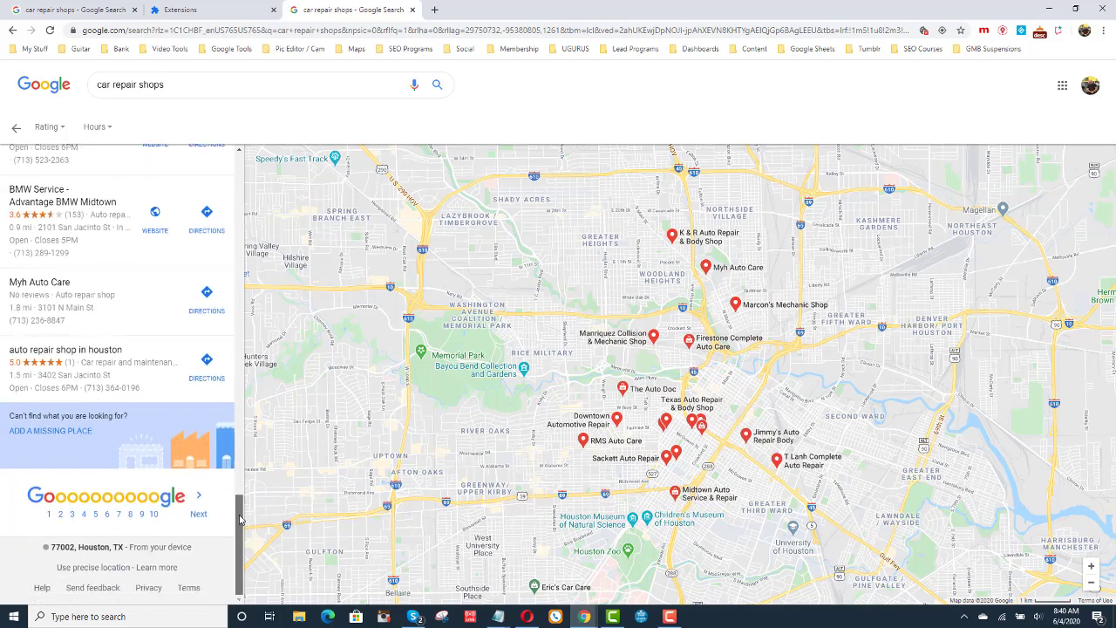